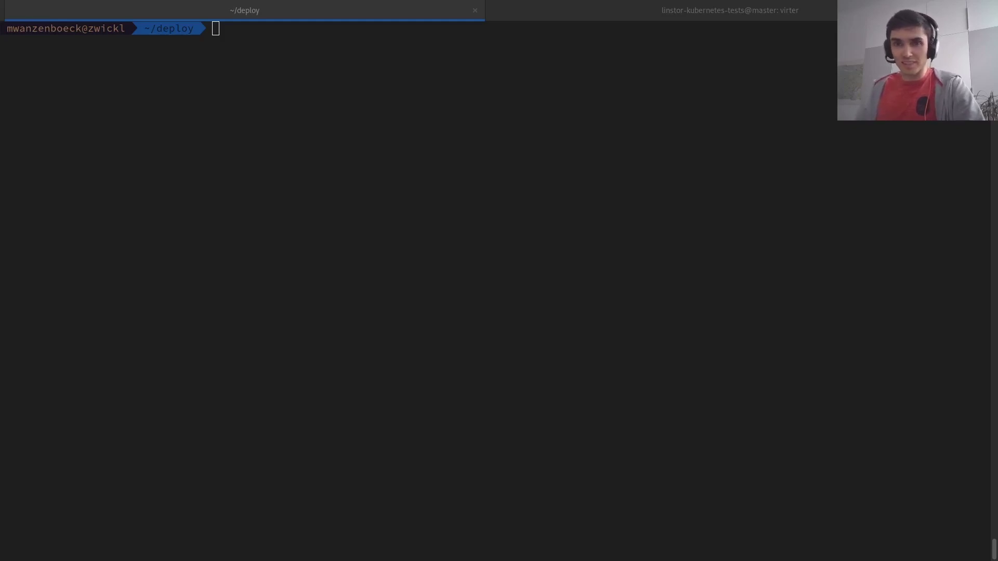
- Rerun kubectl get nodes -owide to show k8s-alma8.test, k8s-alma9.test and k8s-jammy.test Ready on v1.26.2
click(243, 264)
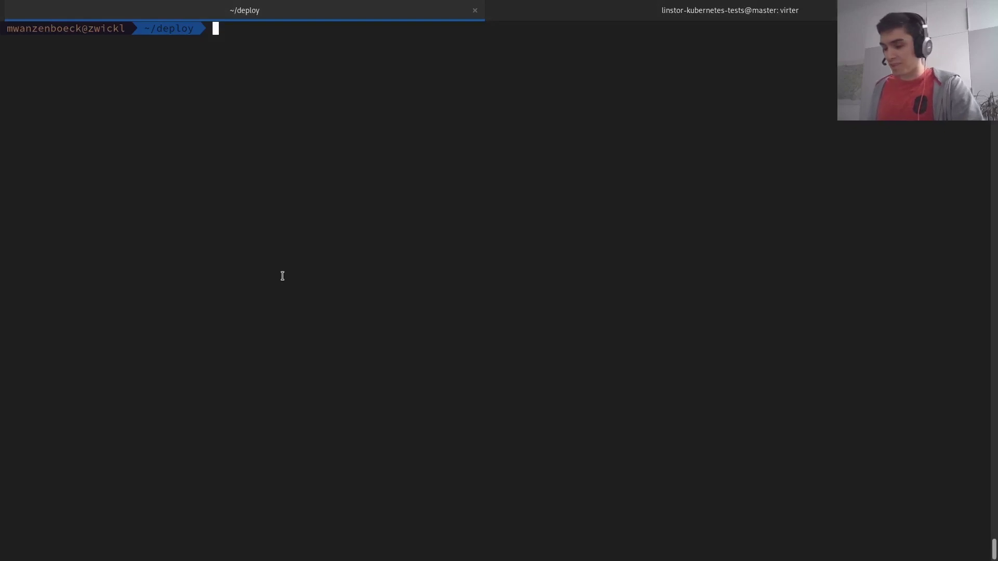
key(Up)
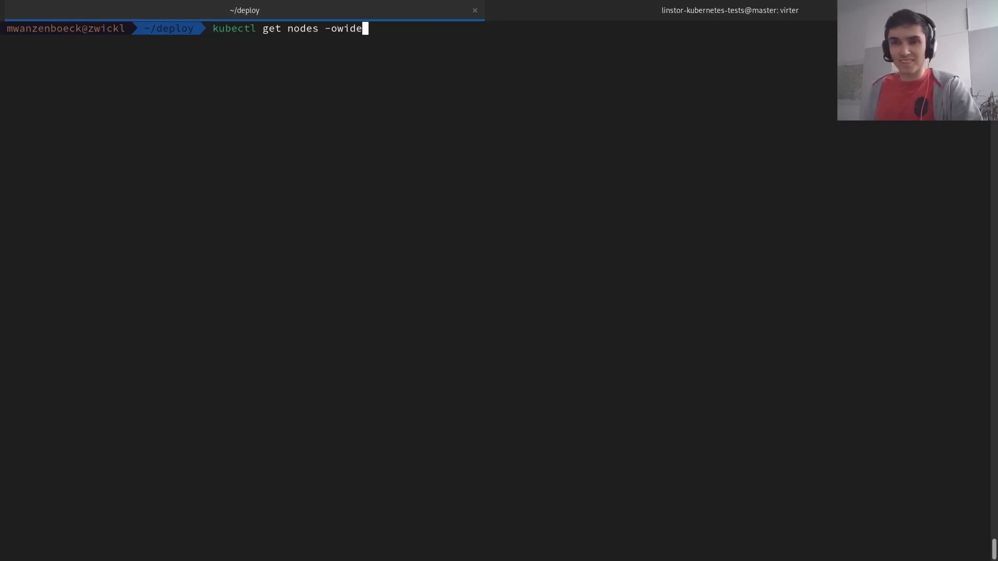
key(Return)
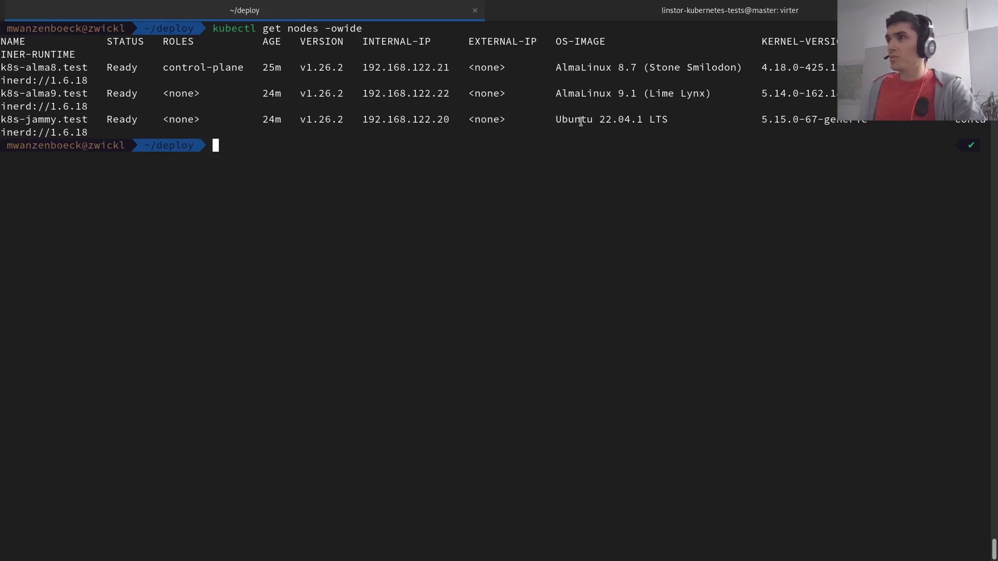
- Run 'kubectl get pods -A' to confirm the cert-manager and kube-system pods are 1/1 Running
text(kubectl)
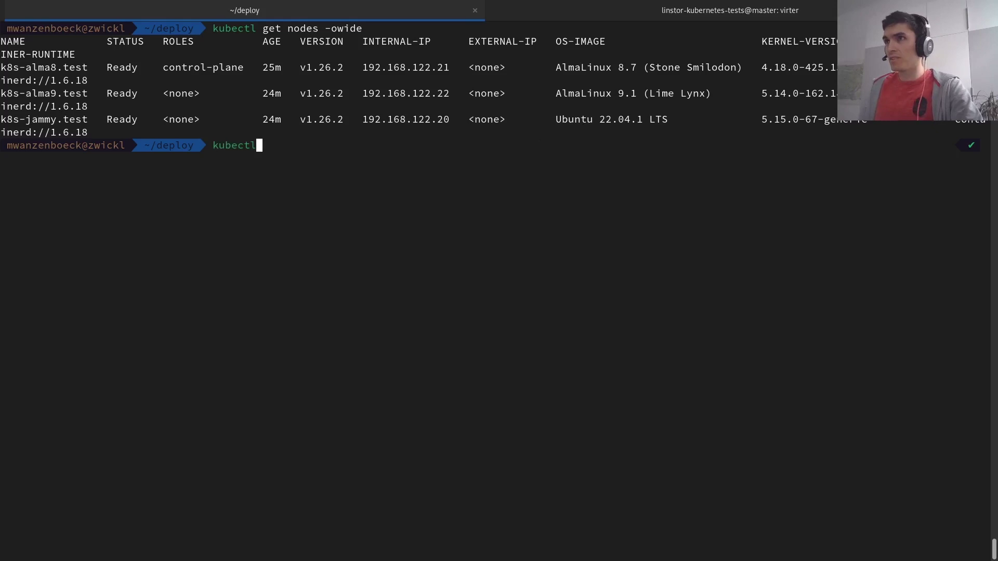
text( get pods -A)
key(Return)
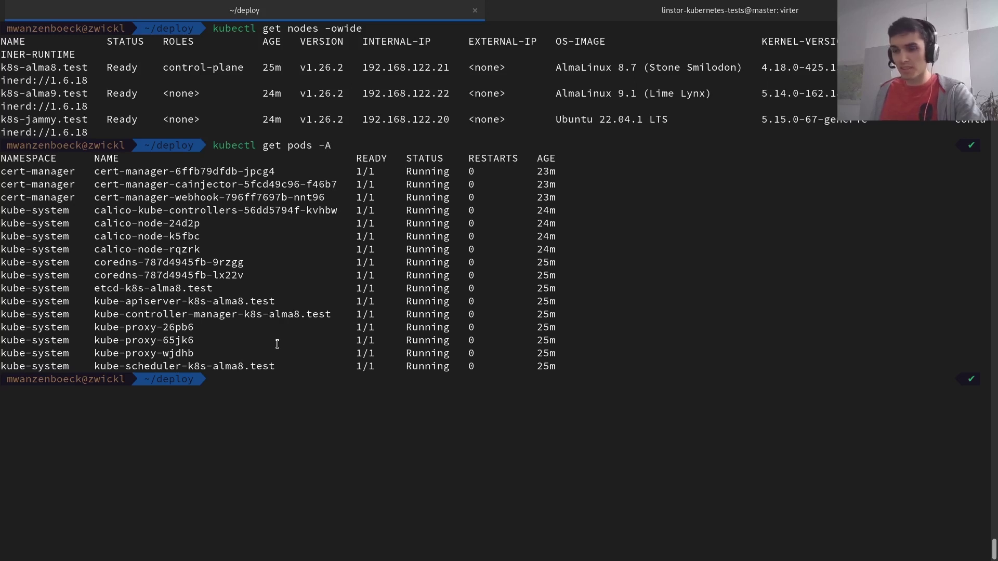
- Print kustomization.yaml with bat and stage the 'kubectl apply -k .' command
text(bat )
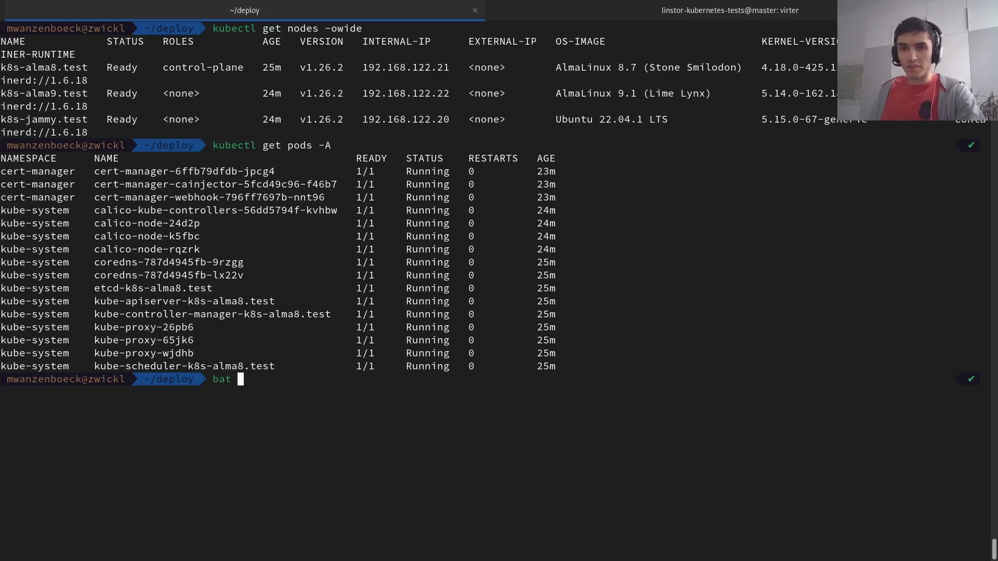
text(kube)
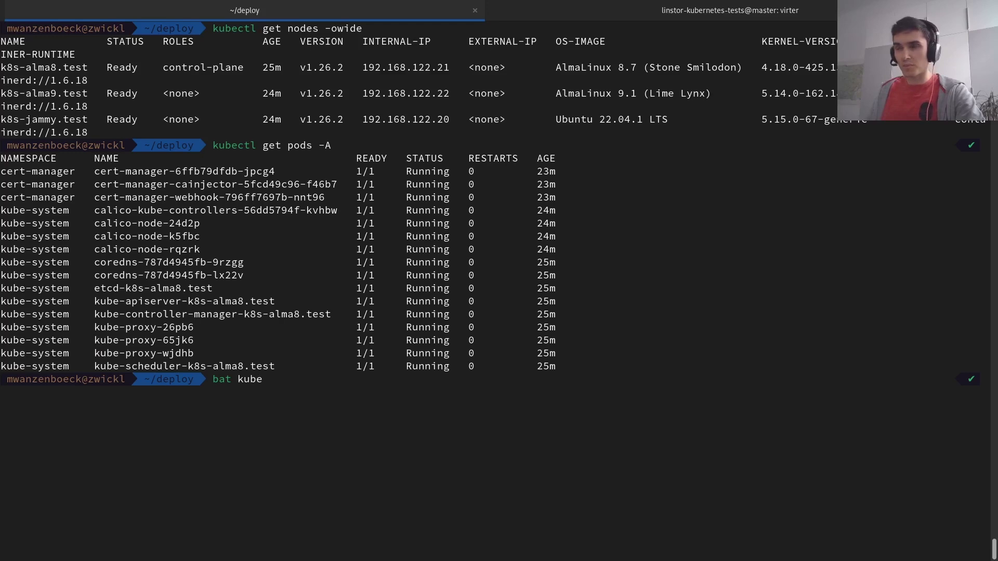
key(BackSpace)
key(BackSpace)
text(s)
key(Tab)
key(Return)
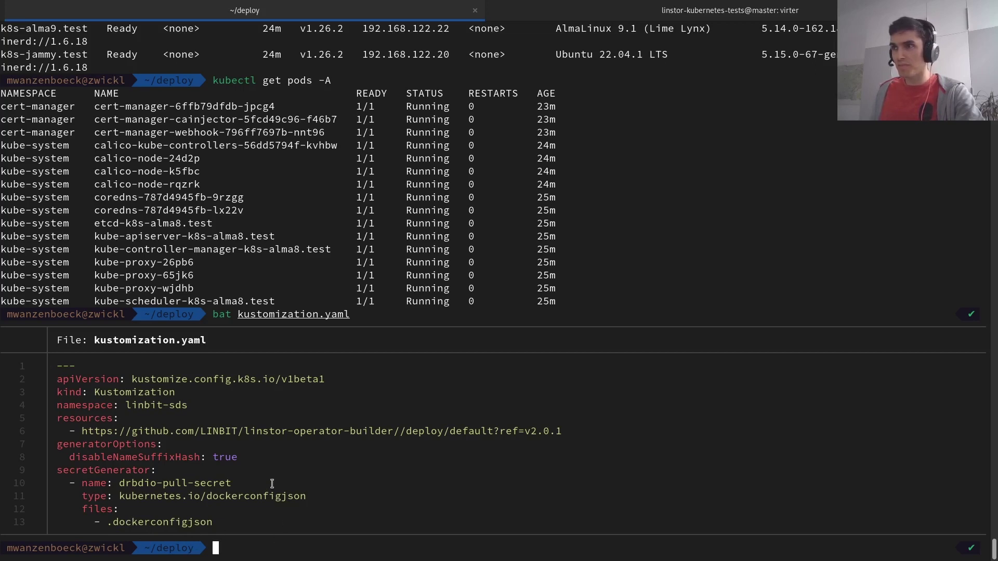
text(kubectl apply -k .)
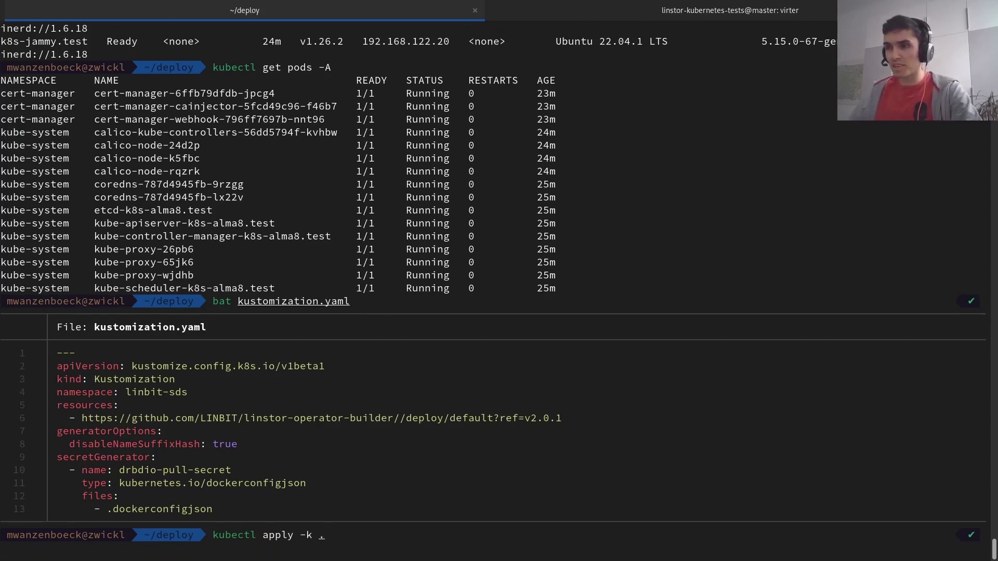
- Apply the kustomization to create the linbit-sds resources, then switch to the k9s session
key(Left)
key(Left)
key(Left)
key(Left)
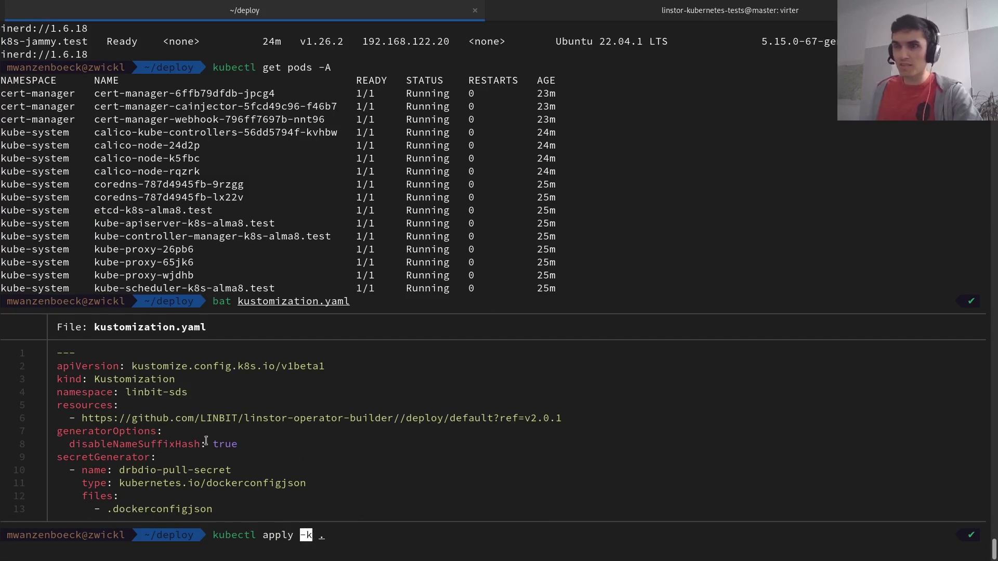
key(Return)
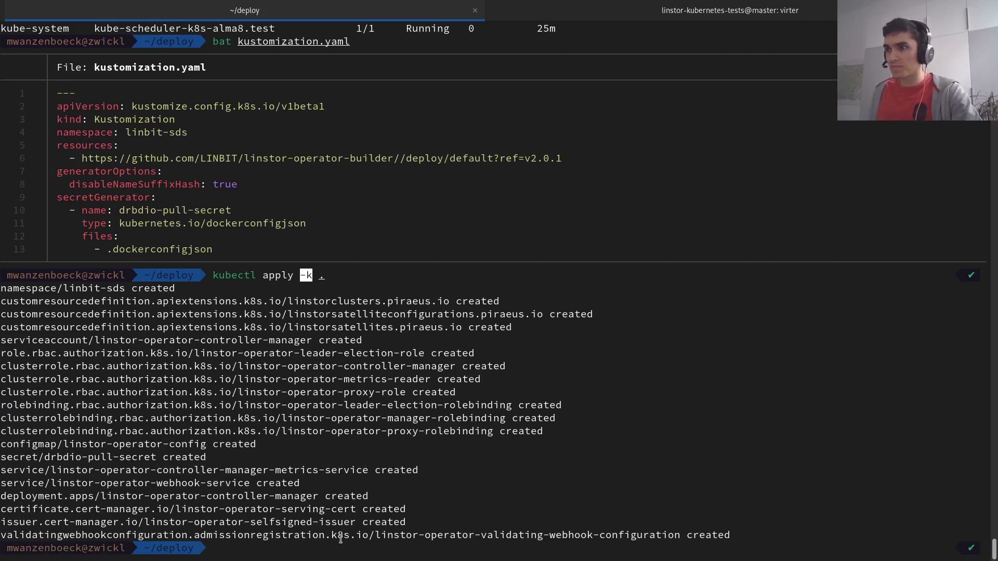
click(308, 528)
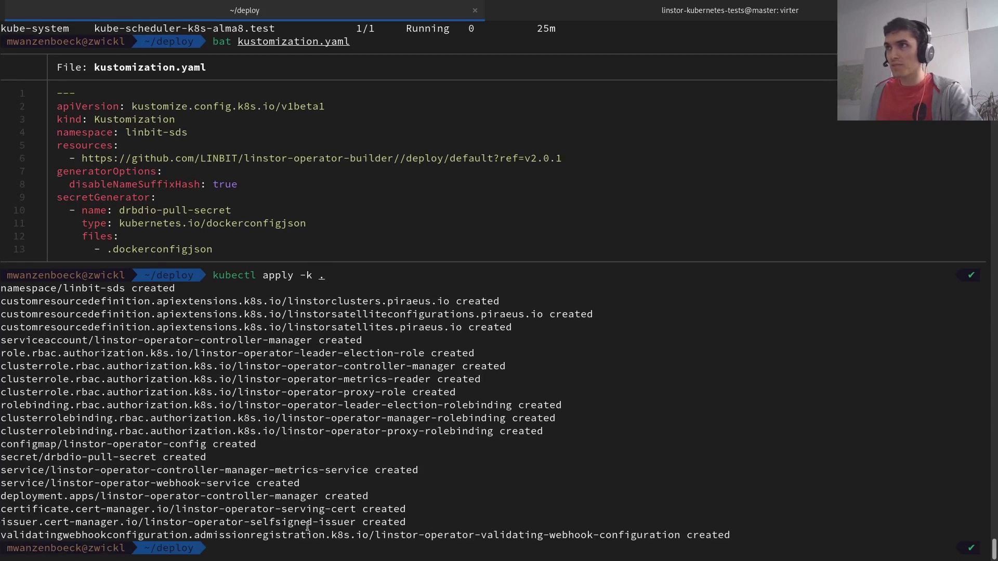
key(ctrl+Page_Down)
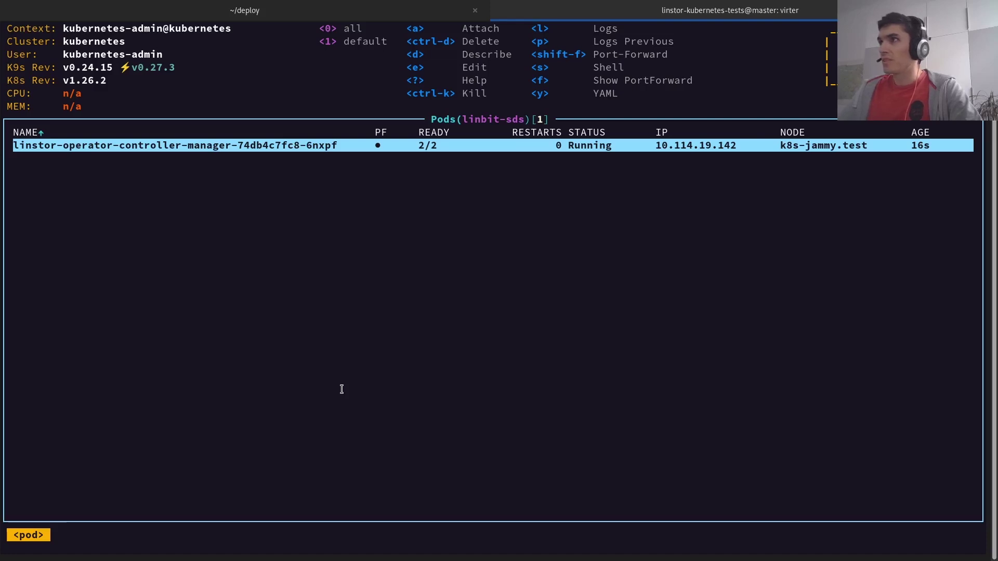
key(Return)
key(Down)
key(Up)
key(Down)
key(l)
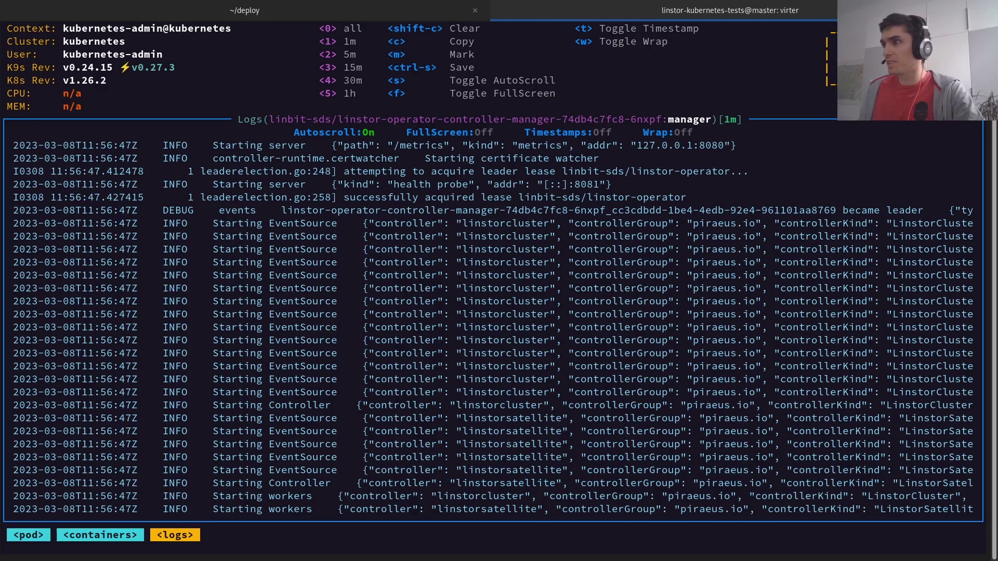
key(Escape)
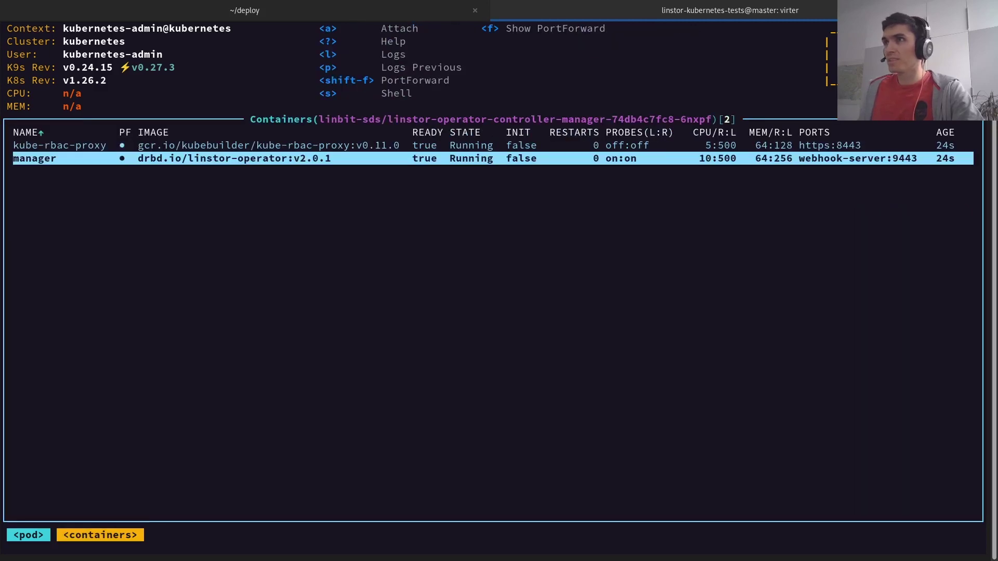
key(Escape)
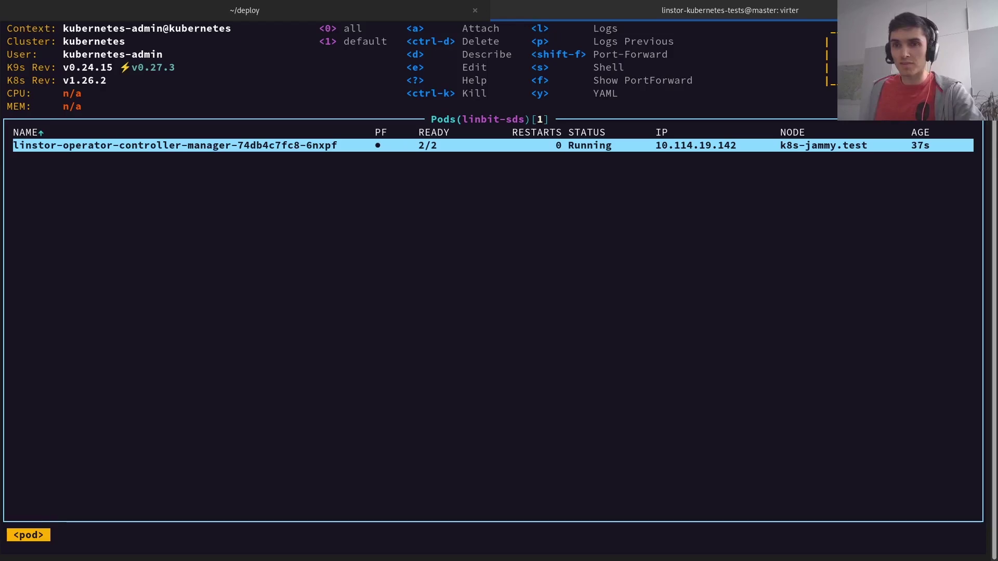
- Quit k9s and print cluster.yaml, showing the LinstorCluster named linstorcluster
key(ctrl+c)
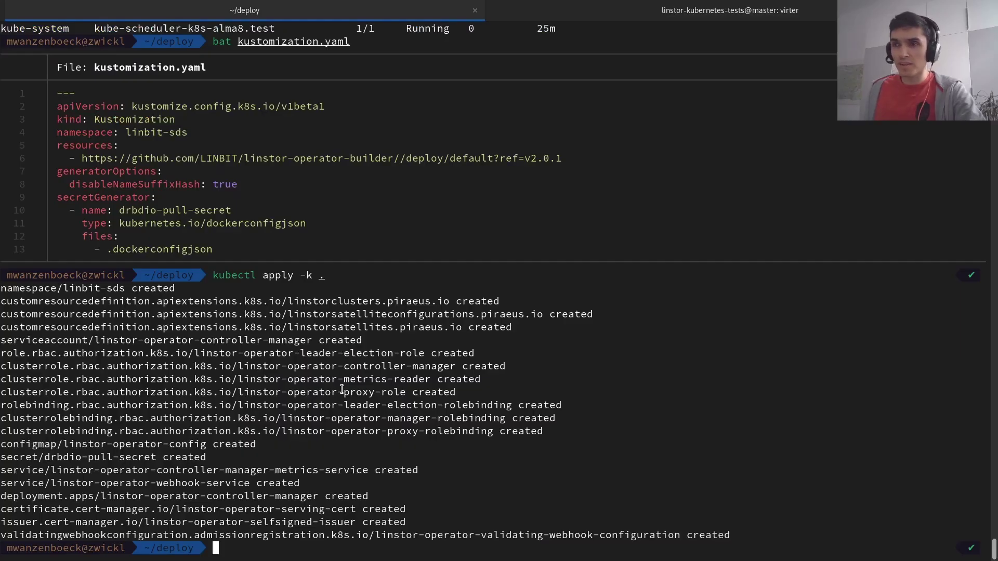
text(bat l)
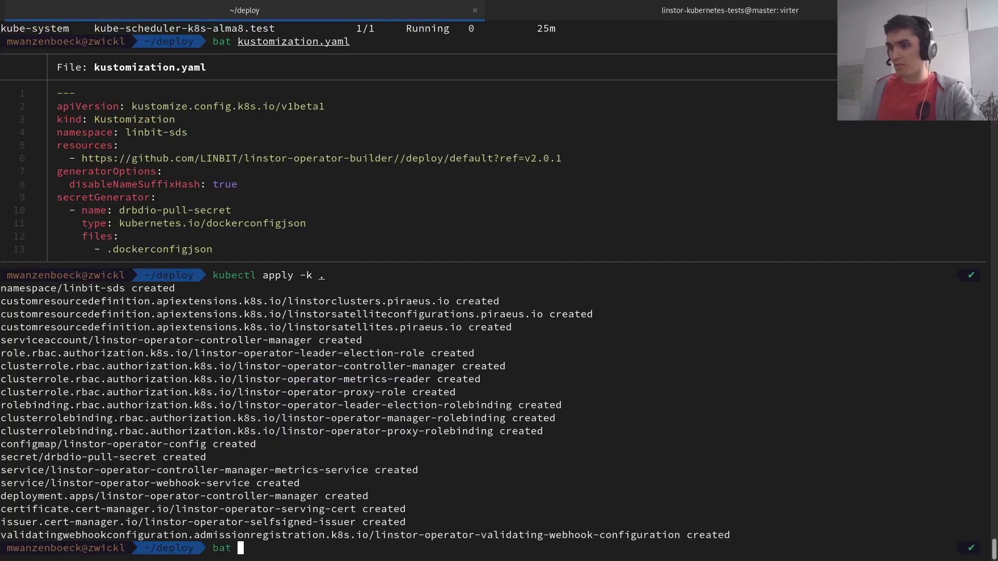
key(Tab)
key(Return)
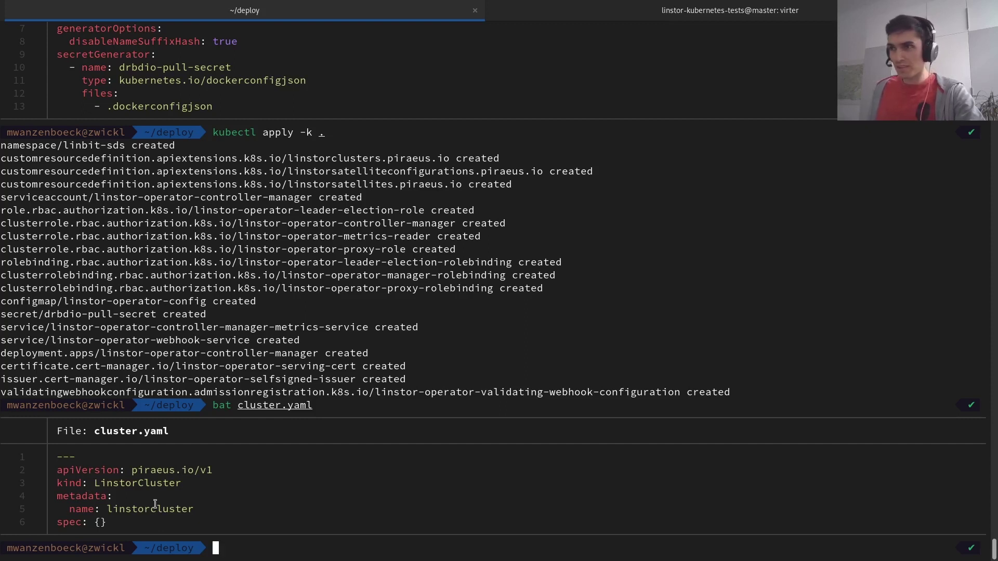
- Run 'kubectl apply -f cluster.yaml' to create the LinstorCluster
text(kubectl apply)
key(BackSpace)
key(BackSpace)
key(BackSpace)
text(ly -f cluster.yaml)
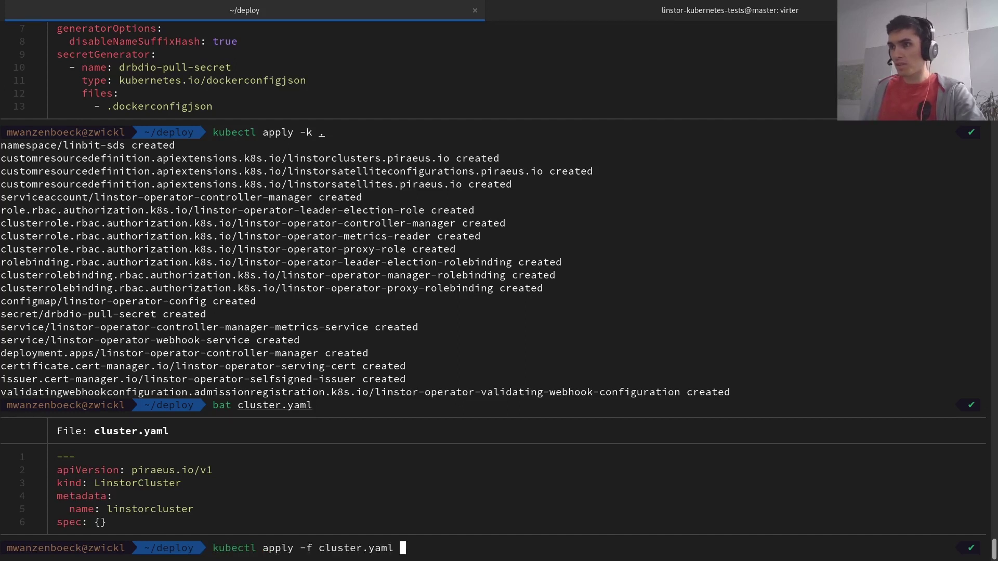
key(Return)
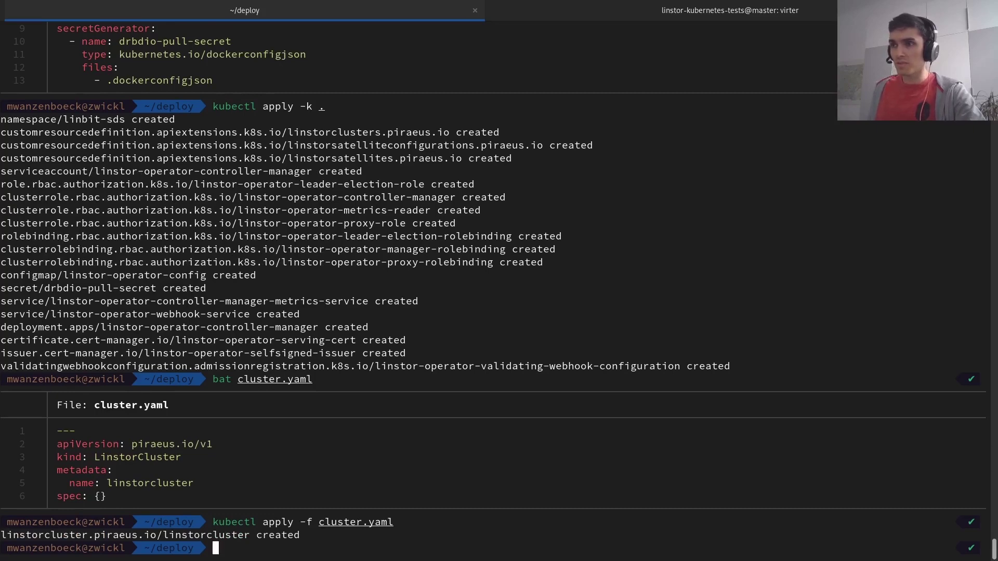
- Launch k9s and move down the linbit-sds pod list to the k8s-alma8.test pod
text(k9s)
key(Return)
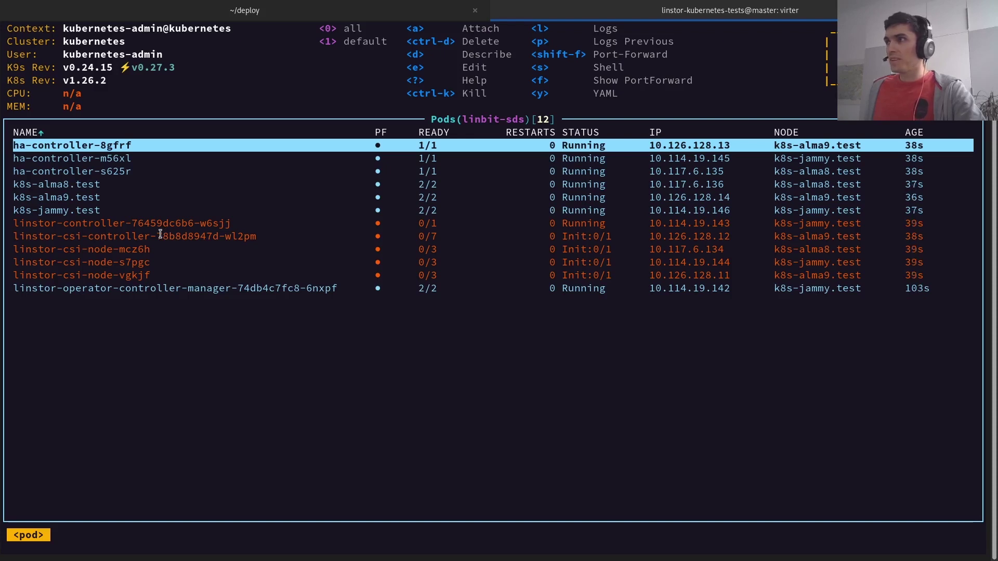
key(Down)
key(Down)
key(Down)
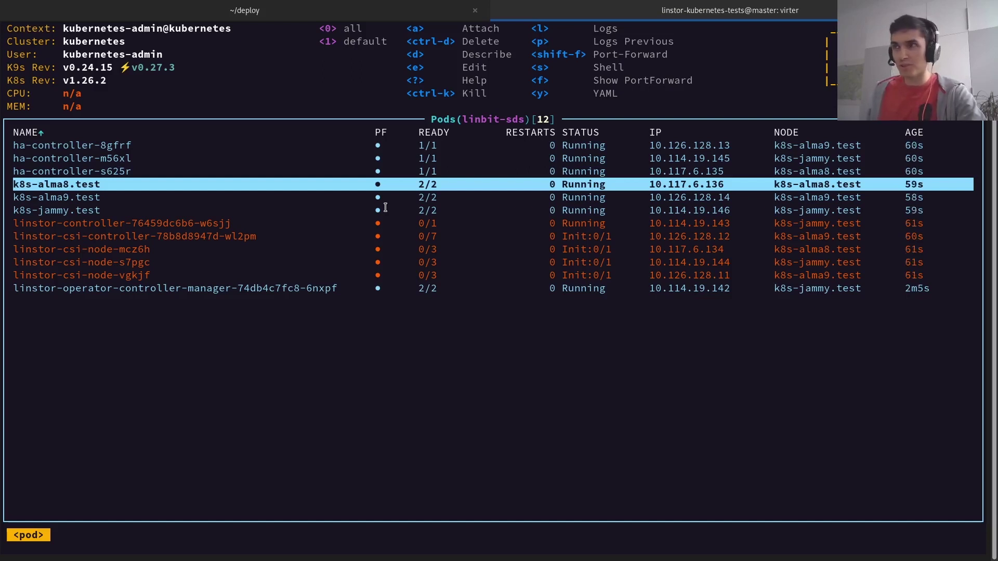
- Inspect the containers of the k8s-alma8.test, k8s-alma9.test and k8s-jammy.test satellite pods
key(Return)
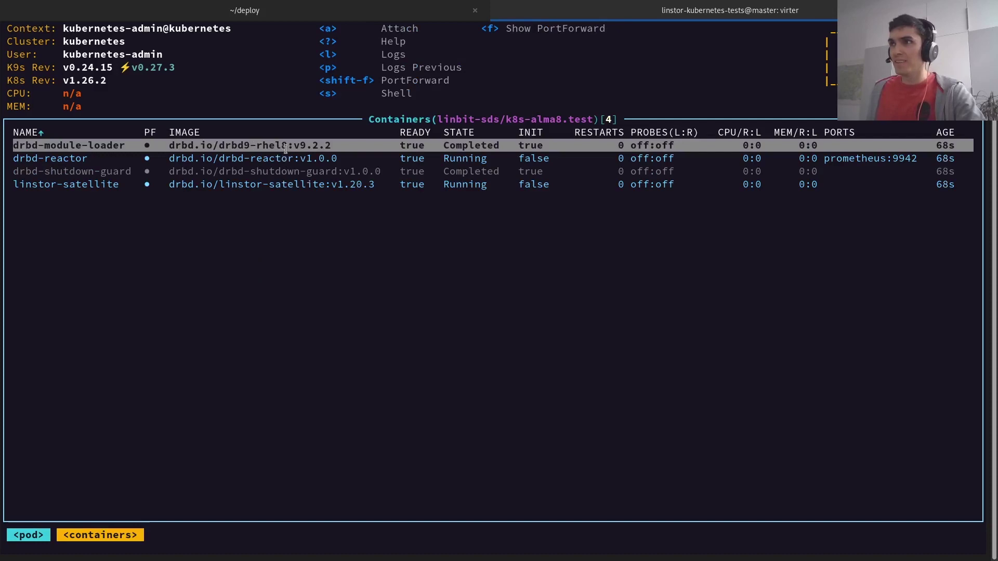
key(Escape)
key(Down)
key(Return)
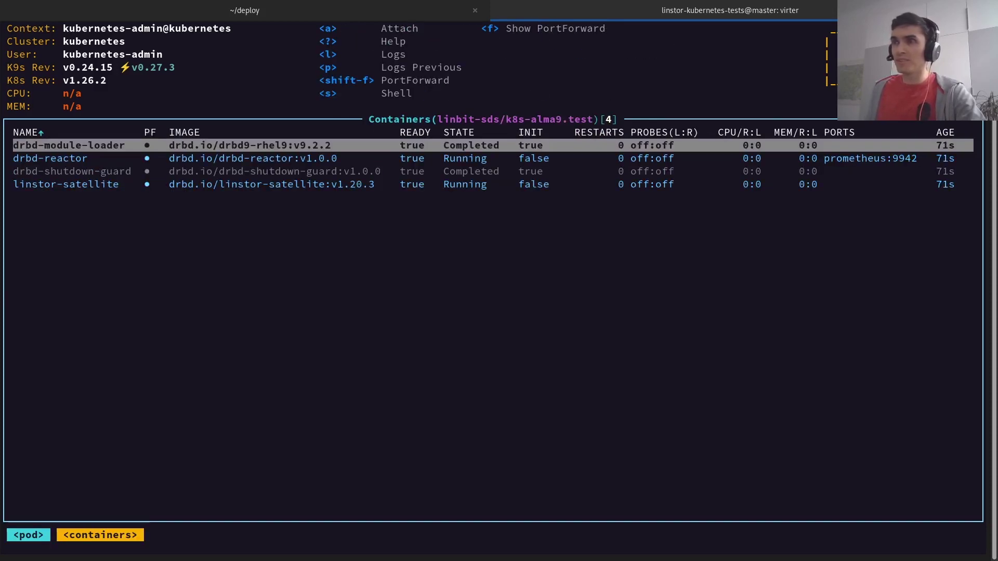
key(Escape)
key(Down)
key(Return)
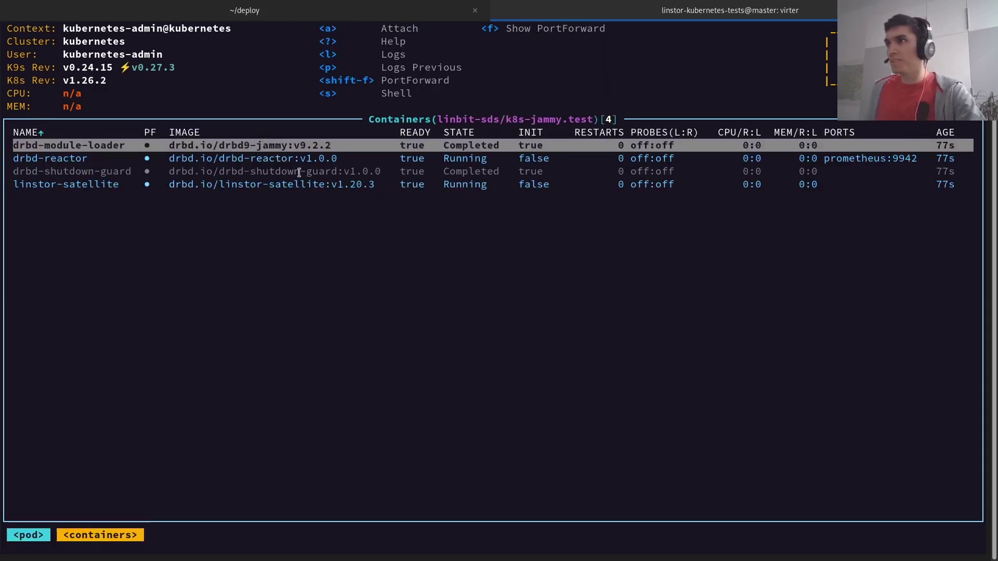
key(Escape)
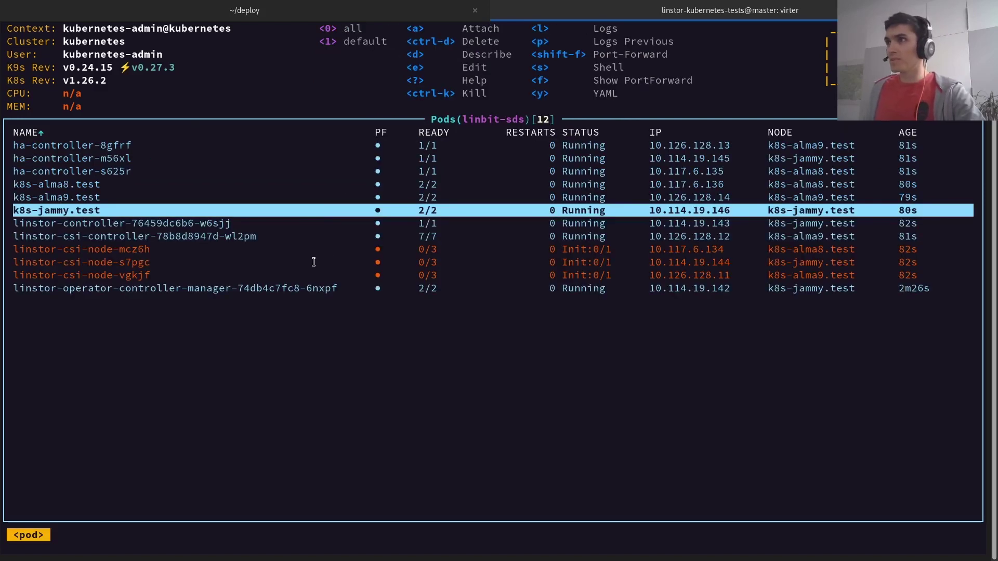
- Show the linstor-controller pod's containers, with linstor-controller v1.20.3 Running
key(Down)
key(Down)
key(Up)
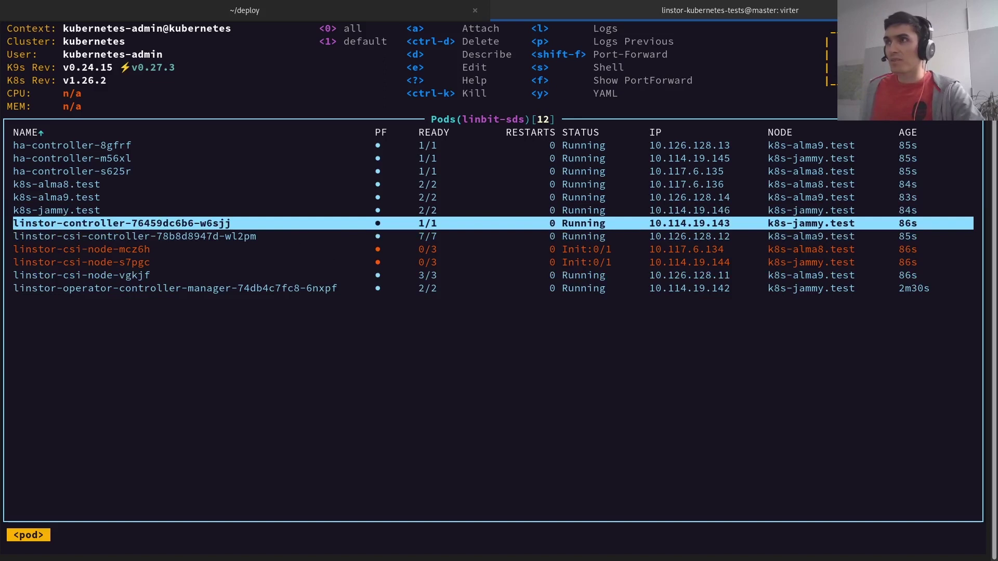
key(Down)
key(Down)
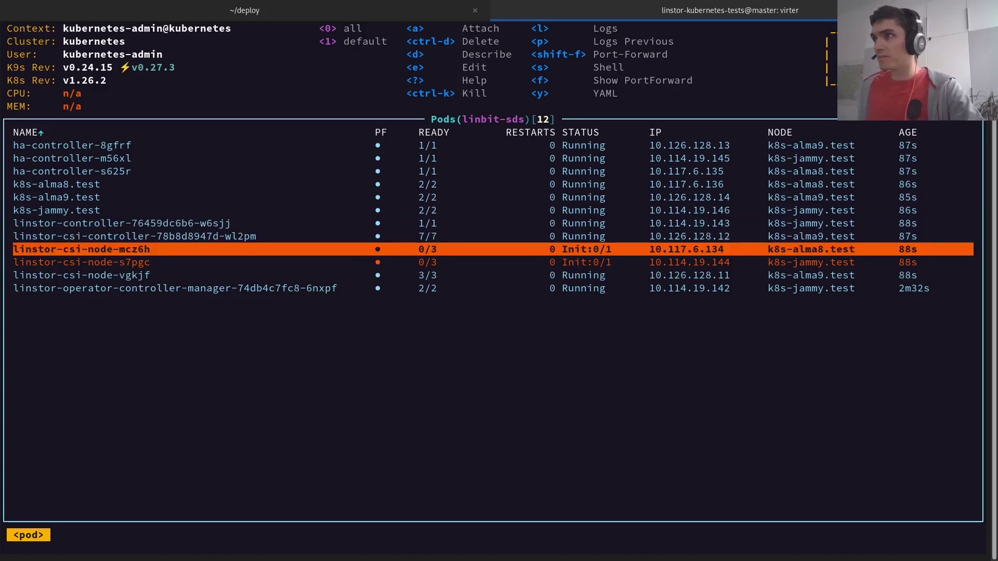
key(Down)
key(Down)
key(Up)
key(Up)
key(Up)
key(Up)
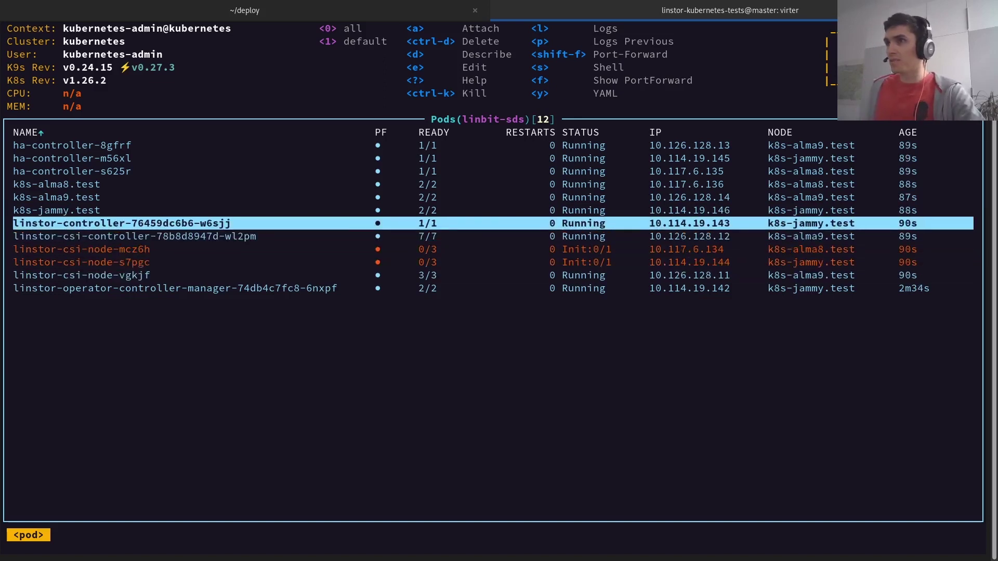
key(Down)
key(Down)
key(Up)
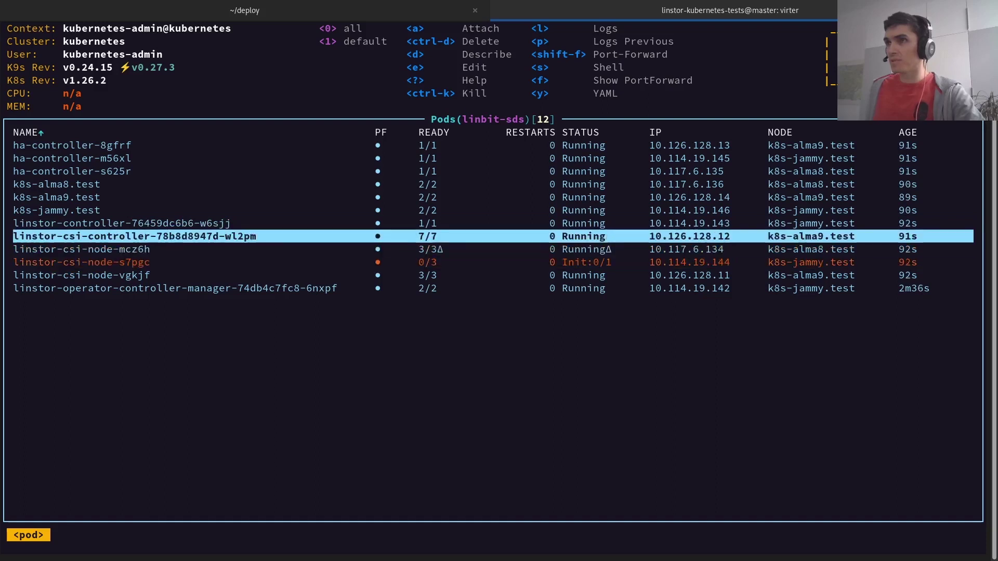
key(Up)
key(Return)
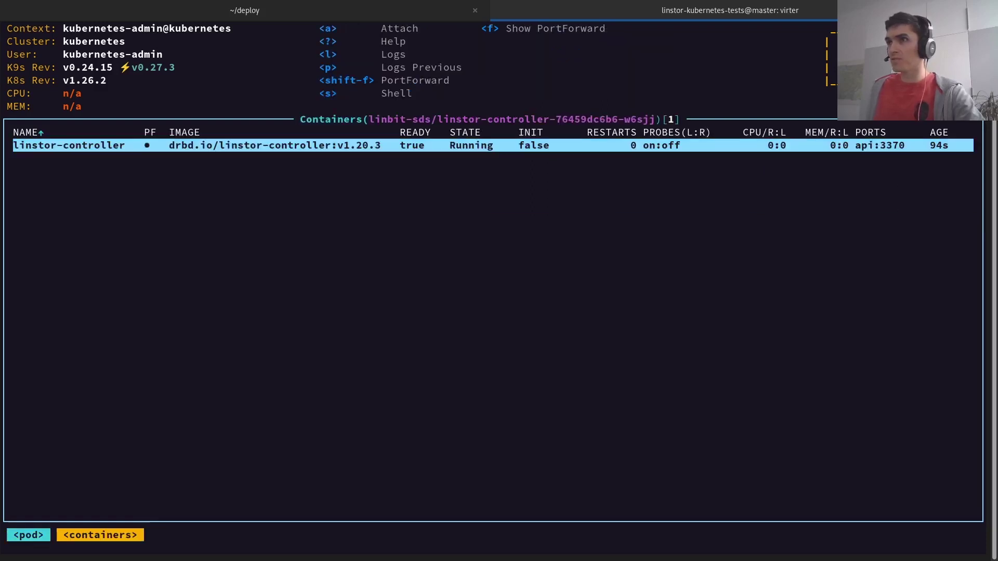